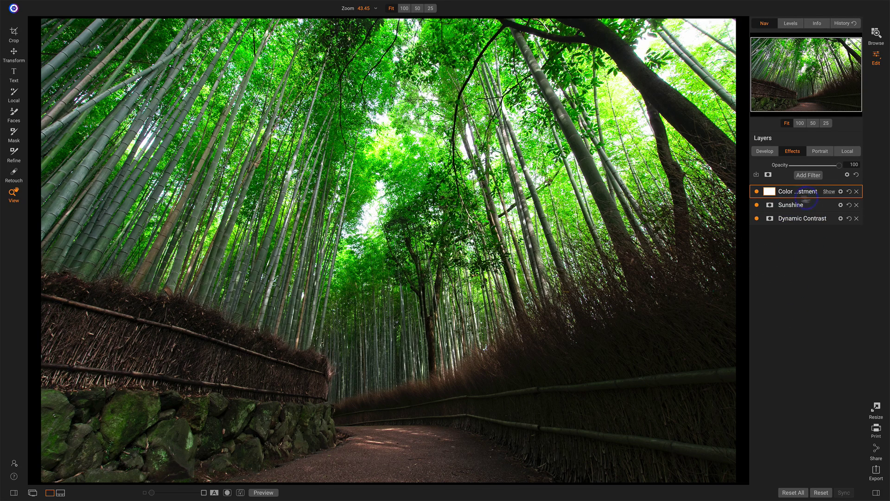
Compare the bamboo photo with and without the Color Adjustment twice, leaving it enabled
{"action": "left_click", "coordinate": [830, 192]}
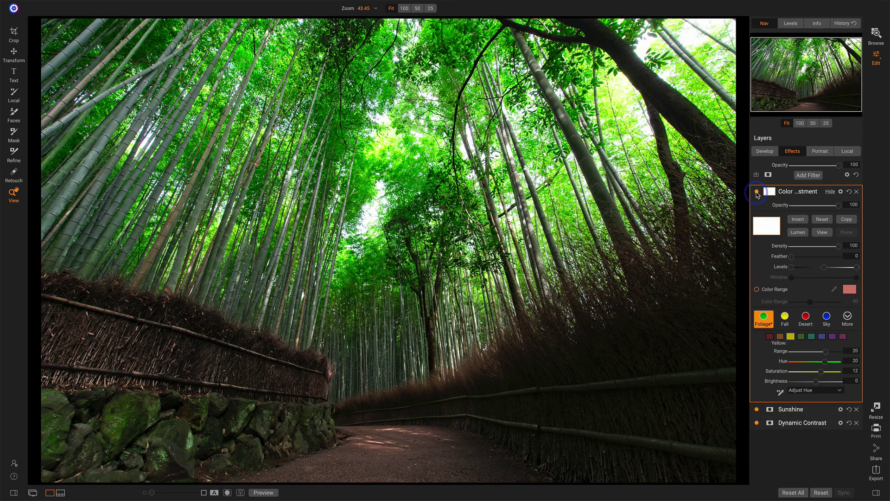
{"action": "left_click", "coordinate": [757, 192]}
{"action": "left_click", "coordinate": [756, 191]}
{"action": "left_click", "coordinate": [757, 192]}
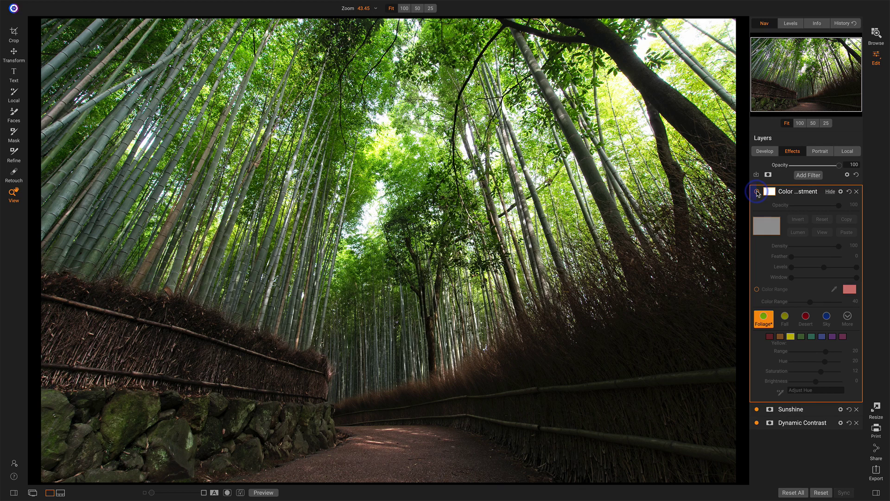
{"action": "left_click", "coordinate": [758, 192]}
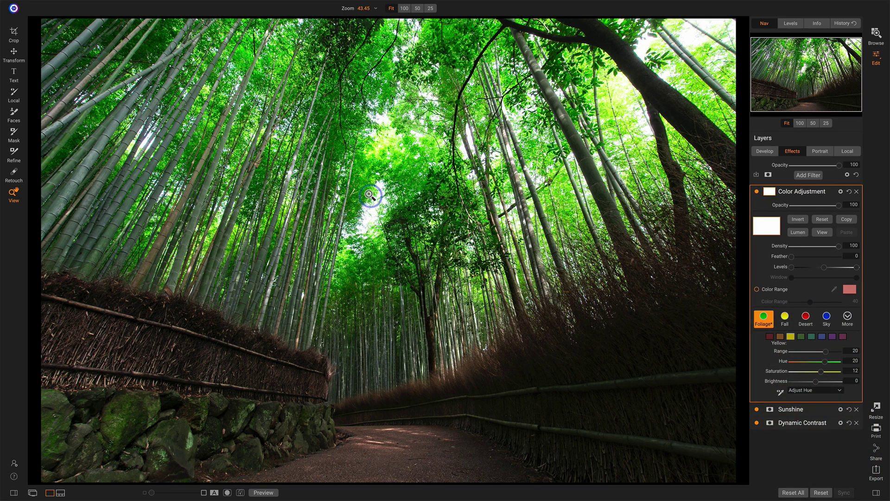
Paint the Color Adjustment off the mossy stone wall with a size-400 Paint Out brush, filling mask gaps
{"action": "key", "text": "b"}
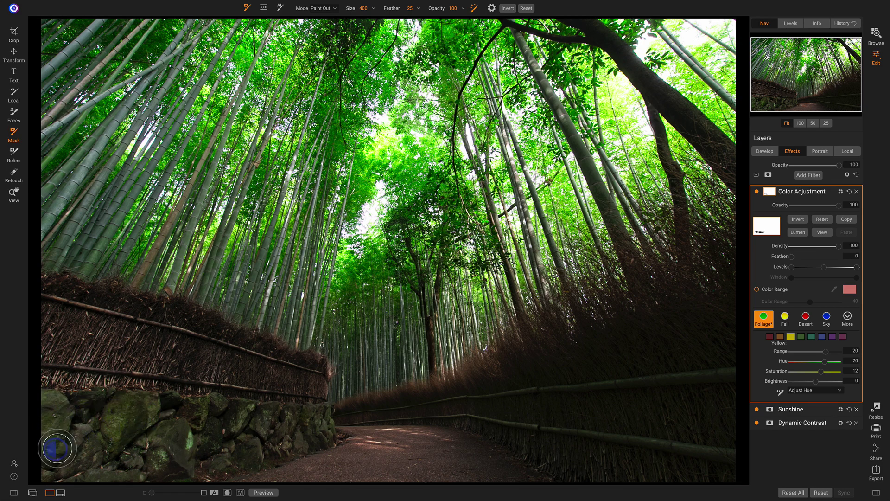
{"action": "mouse_move", "coordinate": [268, 448]}
{"action": "left_mouse_down"}
{"action": "mouse_move", "coordinate": [320, 431]}
{"action": "mouse_move", "coordinate": [66, 432]}
{"action": "left_mouse_up"}
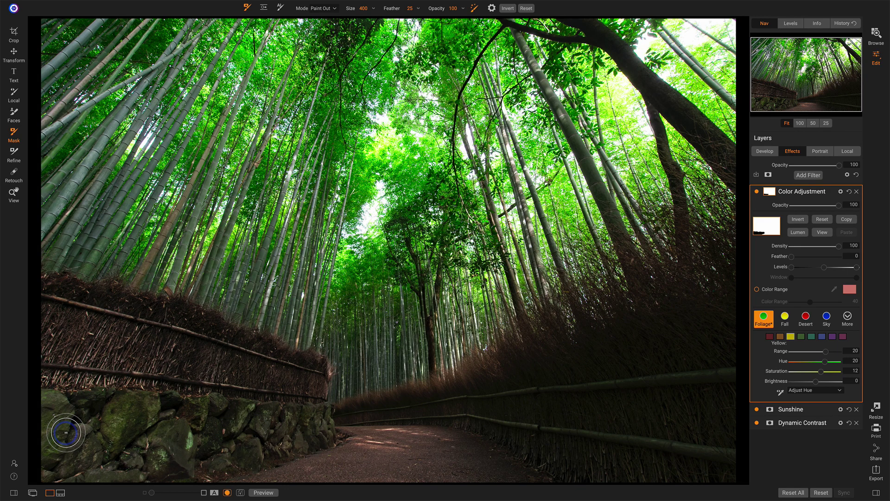
{"action": "key", "text": "ctrl+m"}
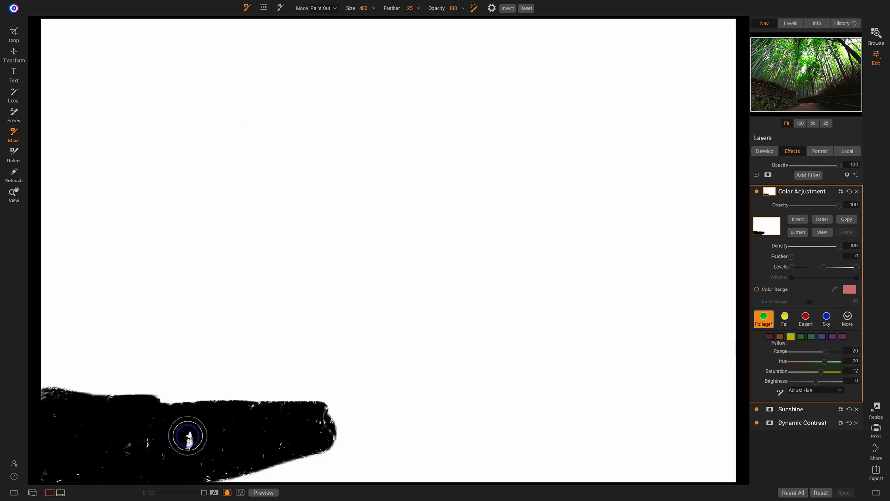
{"action": "mouse_move", "coordinate": [187, 436]}
{"action": "left_mouse_down"}
{"action": "mouse_move", "coordinate": [299, 425]}
{"action": "mouse_move", "coordinate": [262, 440]}
{"action": "mouse_move", "coordinate": [130, 460]}
{"action": "mouse_move", "coordinate": [164, 428]}
{"action": "mouse_move", "coordinate": [40, 411]}
{"action": "mouse_move", "coordinate": [42, 487]}
{"action": "mouse_move", "coordinate": [154, 475]}
{"action": "mouse_move", "coordinate": [236, 452]}
{"action": "left_mouse_up"}
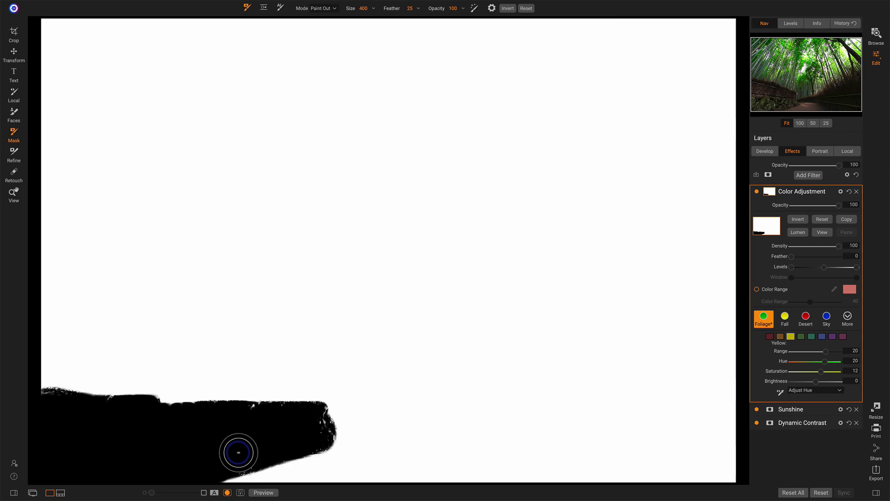
{"action": "key", "text": "ctrl+m"}
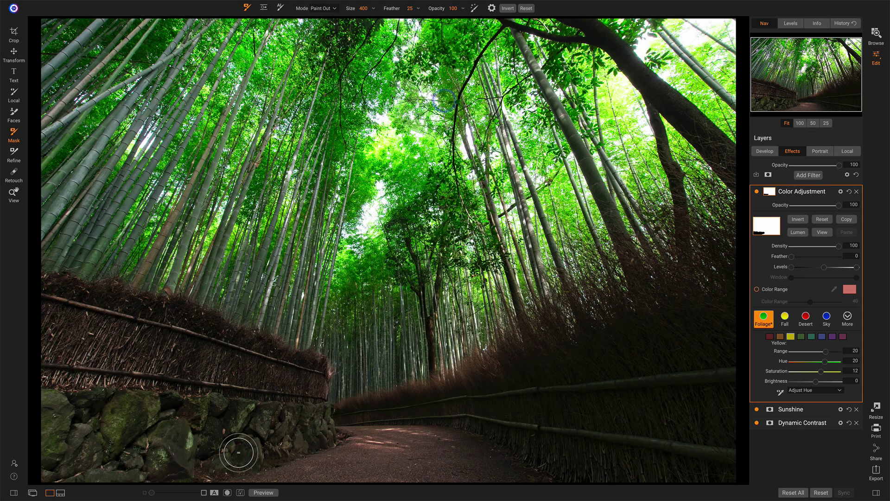
{"action": "left_click", "coordinate": [449, 9]}
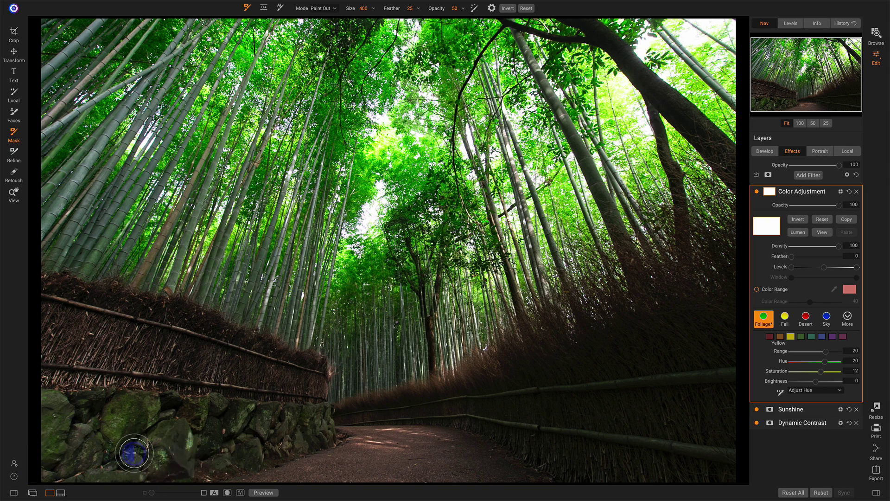
Paint out the wall base at 50 opacity, adding an overlapping stroke that darkens the grey mask
{"action": "mouse_move", "coordinate": [62, 476]}
{"action": "left_mouse_down"}
{"action": "mouse_move", "coordinate": [118, 452]}
{"action": "mouse_move", "coordinate": [195, 449]}
{"action": "left_mouse_up"}
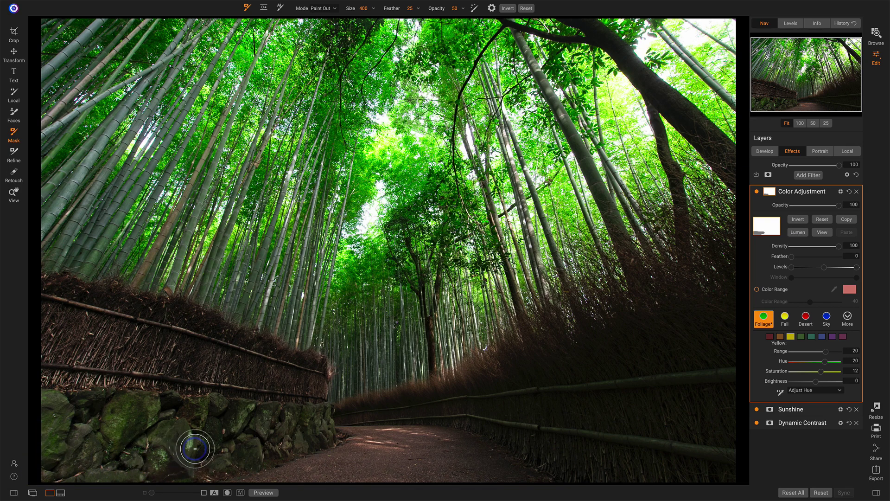
{"action": "key", "text": "ctrl+m"}
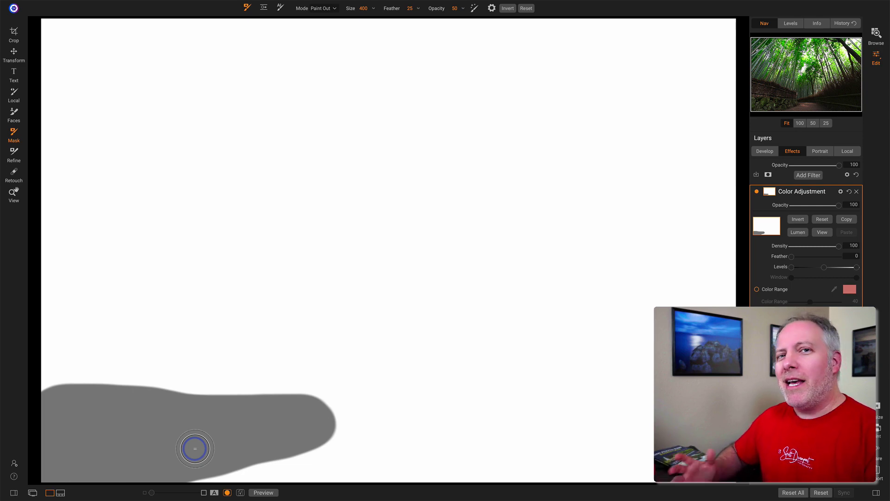
{"action": "key", "text": "ctrl+m"}
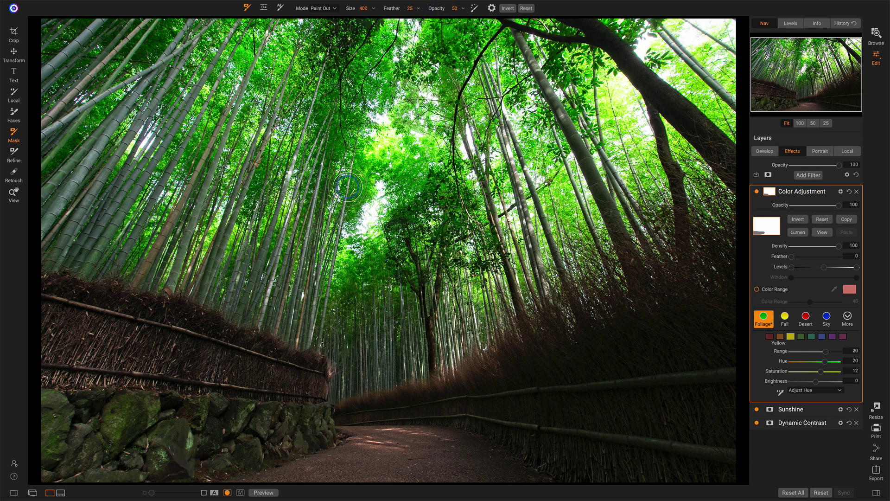
{"action": "key", "text": "ctrl+m"}
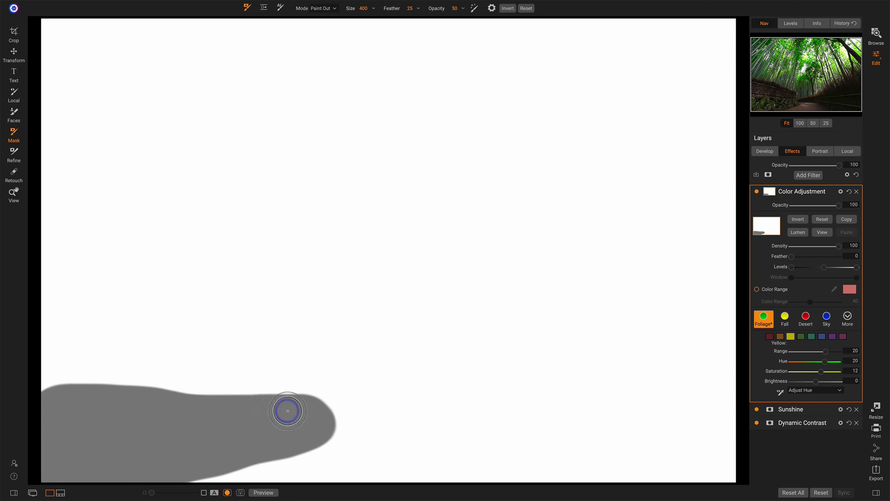
{"action": "mouse_move", "coordinate": [288, 411]}
{"action": "left_mouse_down"}
{"action": "mouse_move", "coordinate": [221, 421]}
{"action": "mouse_move", "coordinate": [250, 428]}
{"action": "mouse_move", "coordinate": [289, 421]}
{"action": "mouse_move", "coordinate": [236, 422]}
{"action": "mouse_move", "coordinate": [266, 422]}
{"action": "left_mouse_up"}
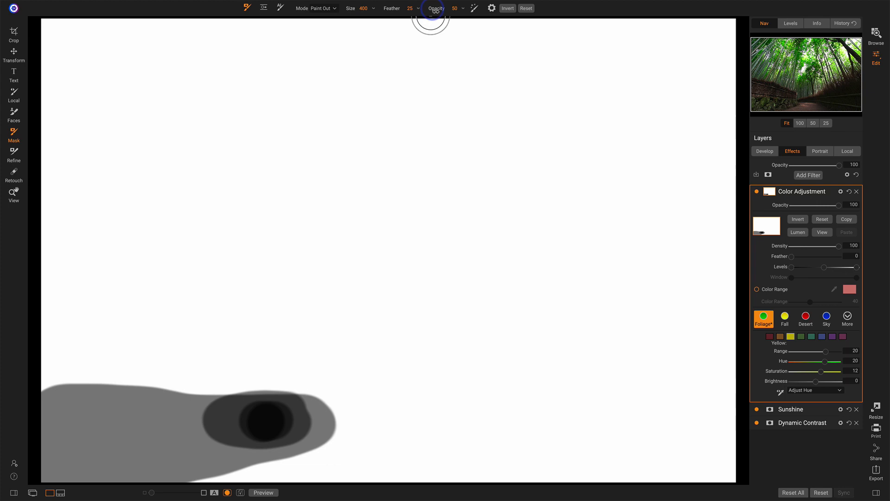
Reset the mask and repaint the lower-left rocks at Opacity 100 as one solid black stroke
{"action": "left_click", "coordinate": [287, 441]}
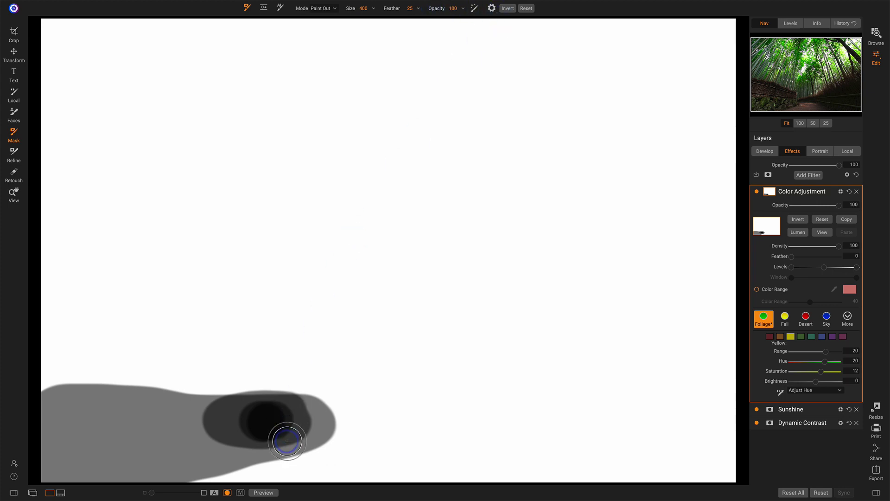
{"action": "left_click", "coordinate": [527, 8]}
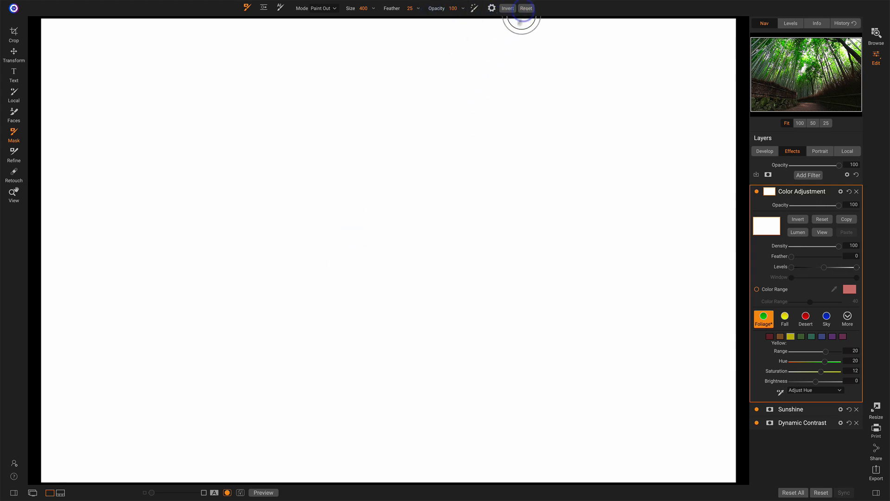
{"action": "key", "text": "ctrl+m"}
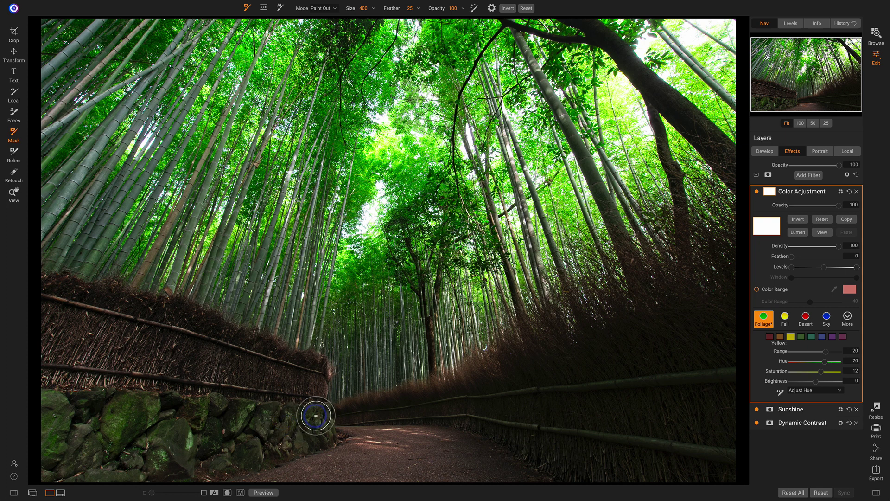
{"action": "mouse_move", "coordinate": [316, 416]}
{"action": "left_mouse_down"}
{"action": "mouse_move", "coordinate": [46, 408]}
{"action": "mouse_move", "coordinate": [314, 417]}
{"action": "mouse_move", "coordinate": [320, 430]}
{"action": "mouse_move", "coordinate": [150, 474]}
{"action": "left_mouse_up"}
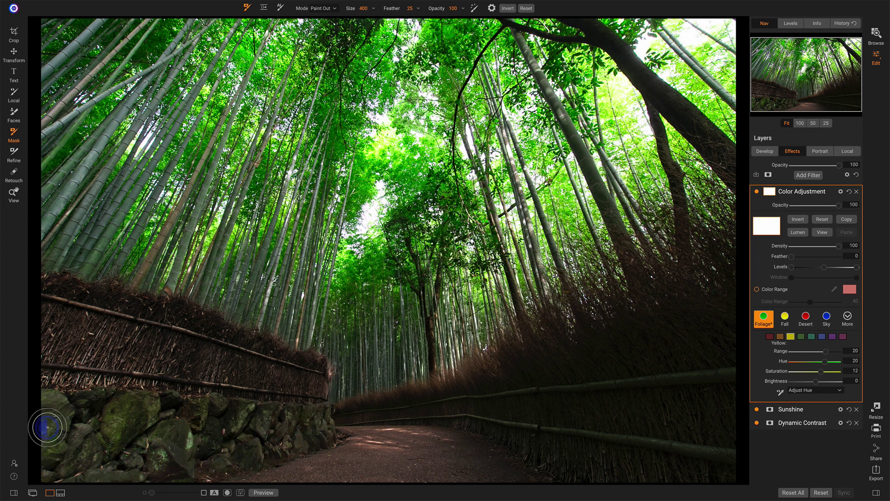
{"action": "mouse_move", "coordinate": [31, 466]}
{"action": "left_mouse_down"}
{"action": "mouse_move", "coordinate": [122, 440]}
{"action": "mouse_move", "coordinate": [82, 449]}
{"action": "mouse_move", "coordinate": [67, 428]}
{"action": "mouse_move", "coordinate": [201, 428]}
{"action": "mouse_move", "coordinate": [64, 436]}
{"action": "mouse_move", "coordinate": [117, 458]}
{"action": "mouse_move", "coordinate": [64, 474]}
{"action": "mouse_move", "coordinate": [202, 436]}
{"action": "left_mouse_up"}
{"action": "key", "text": "ctrl+m"}
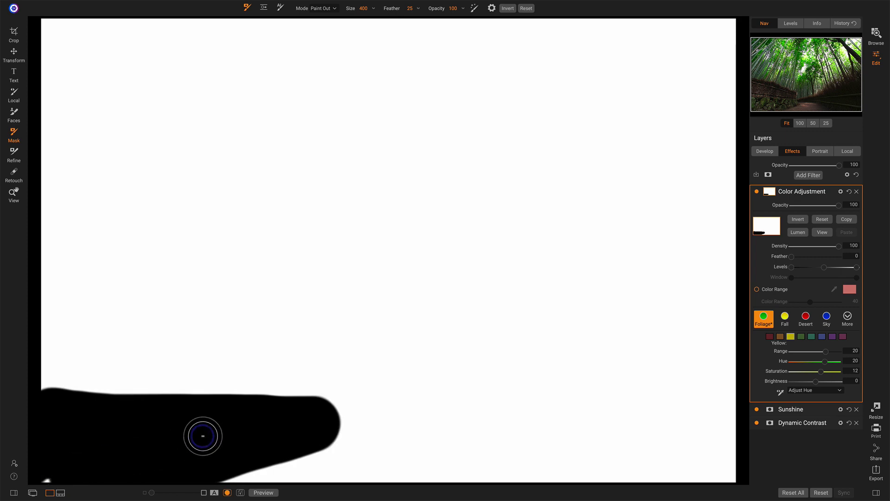
{"action": "key", "text": "ctrl+m"}
{"action": "key", "text": "ctrl+m"}
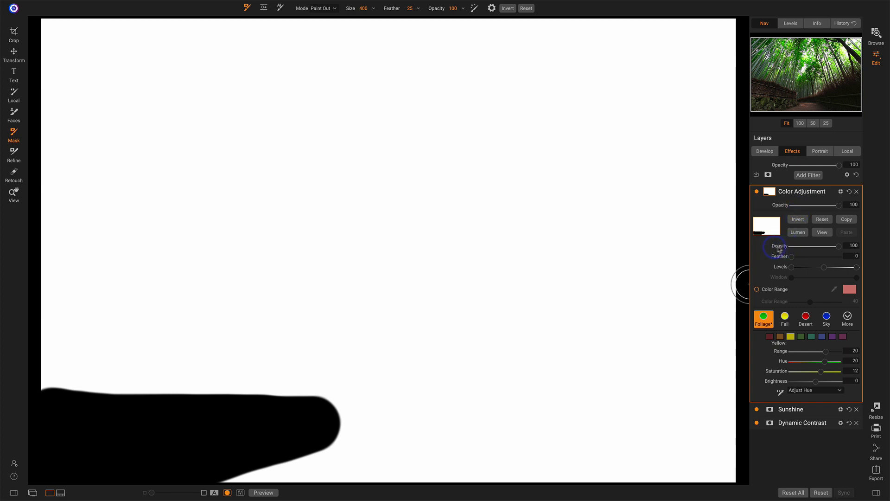
Drop the Color Adjustment mask Density from 100 to 50, and extend the wall stroke rightward
{"action": "left_click", "coordinate": [771, 193]}
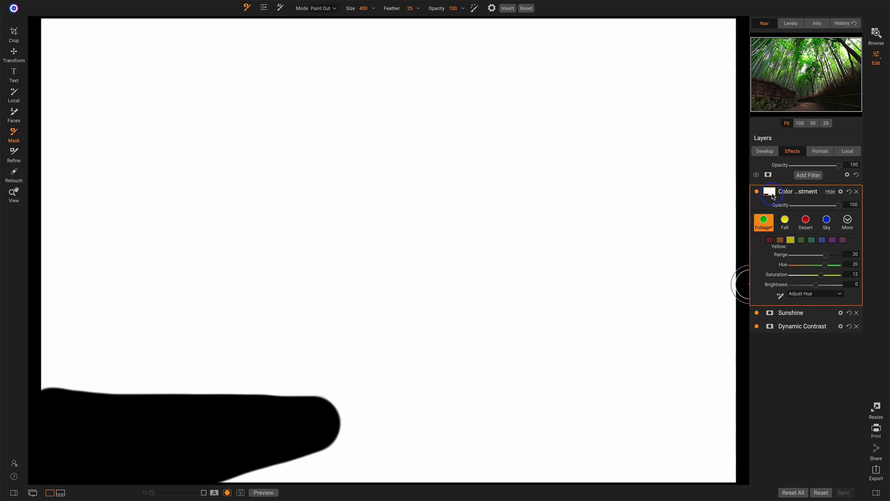
{"action": "left_click", "coordinate": [771, 194]}
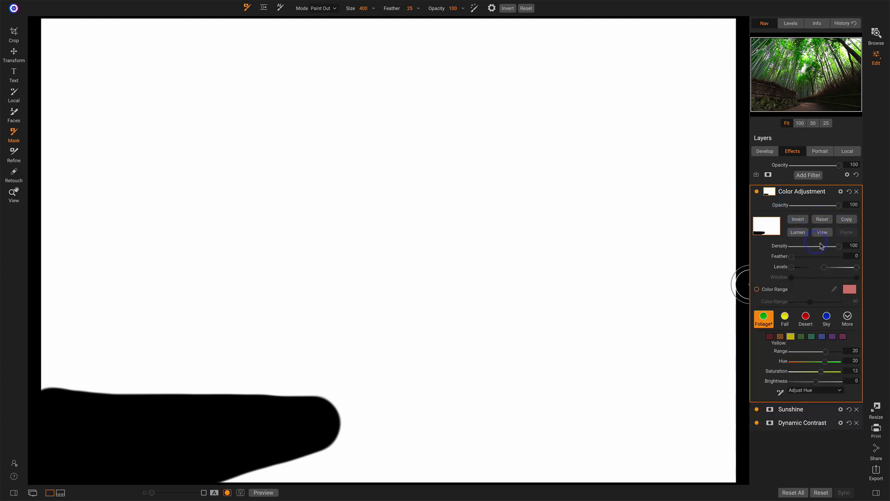
{"action": "left_click_drag", "start_coordinate": [839, 250], "coordinate": [813, 251]}
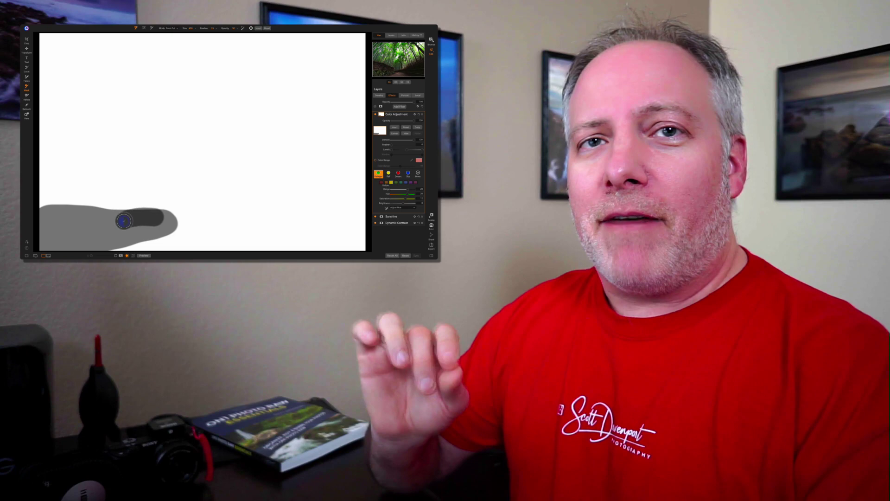
{"action": "left_click_drag", "start_coordinate": [124, 221], "coordinate": [149, 222]}
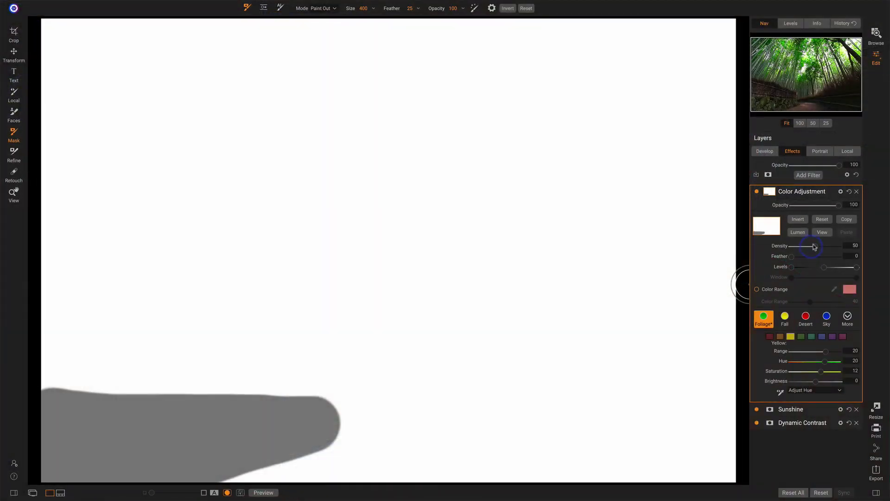
Add a Sun Flare filter layer to the photo
{"action": "left_click", "coordinate": [822, 236]}
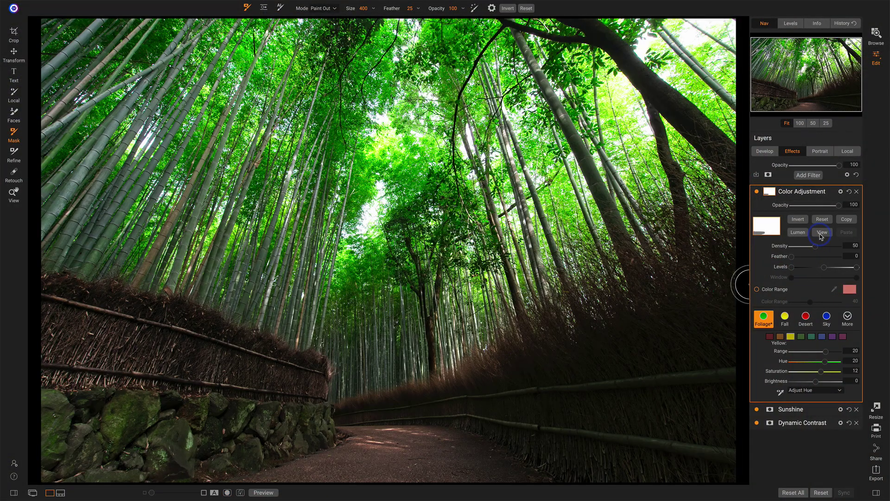
{"action": "left_click", "coordinate": [809, 176]}
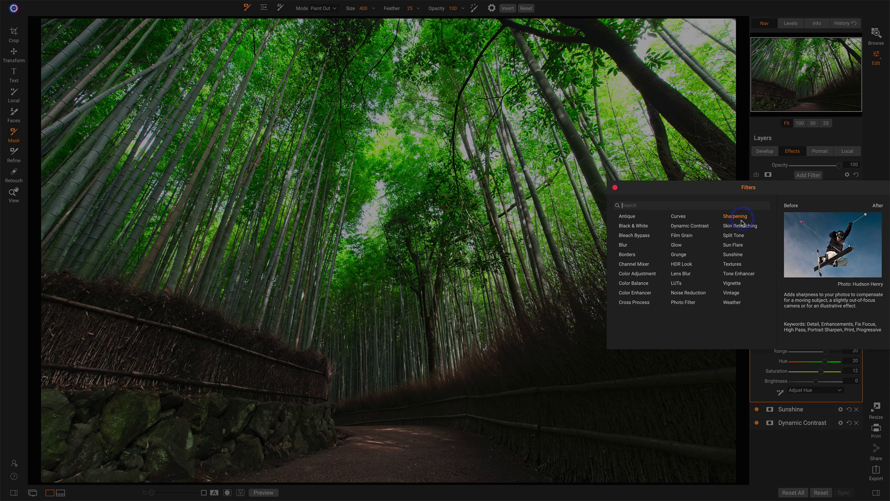
{"action": "left_click", "coordinate": [738, 248]}
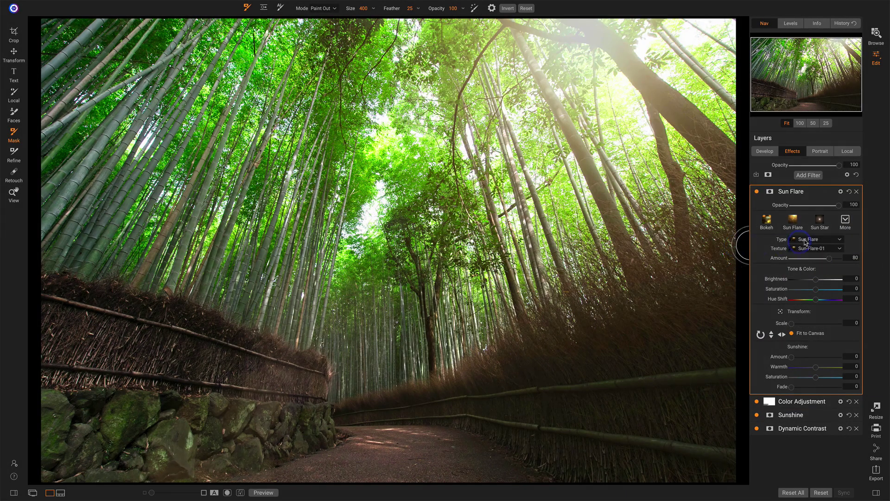
{"action": "left_click", "coordinate": [808, 240]}
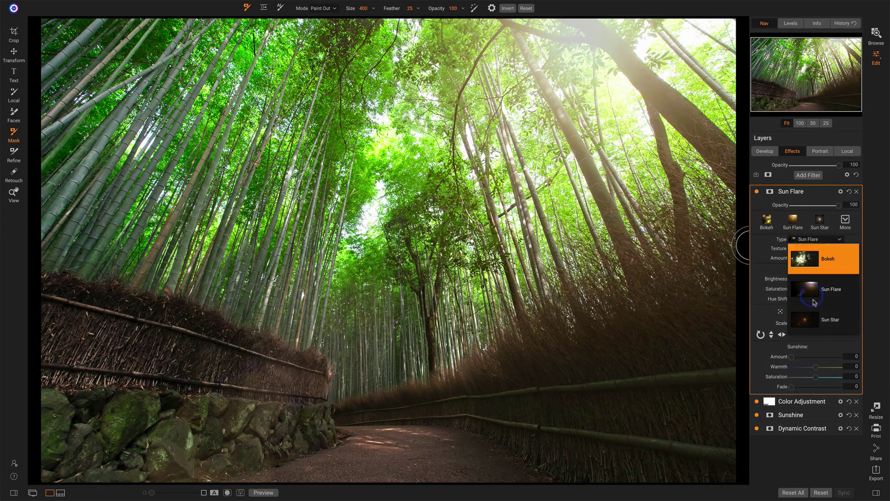
Set the flare to Sun Star with the Sun-Star-02 texture and place it at the upper right
{"action": "left_click", "coordinate": [816, 322]}
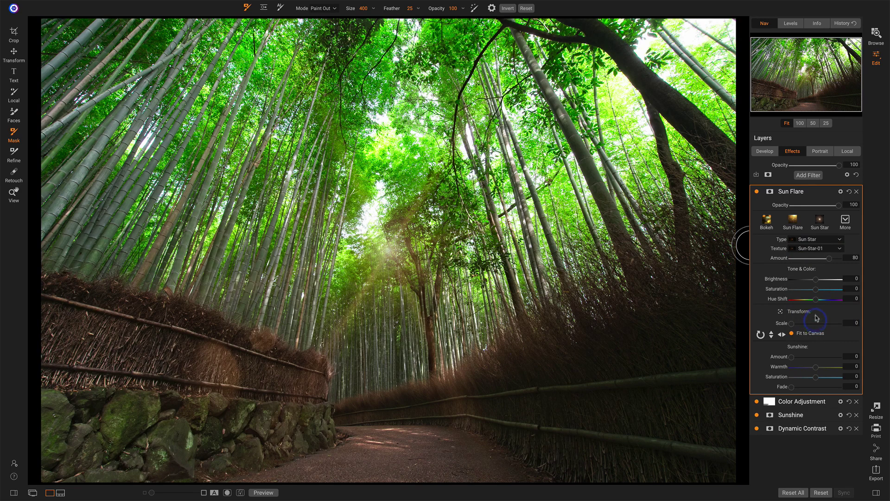
{"action": "left_click", "coordinate": [816, 248]}
{"action": "left_click", "coordinate": [820, 299]}
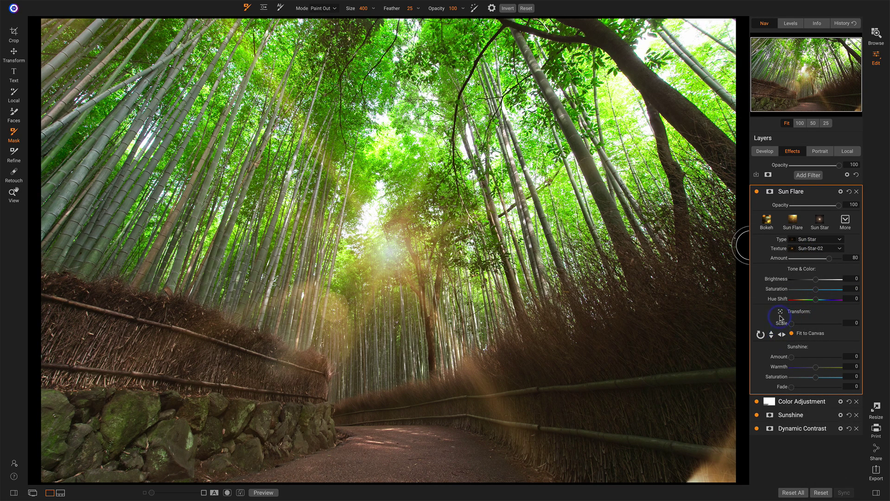
{"action": "left_click", "coordinate": [780, 312]}
{"action": "left_click", "coordinate": [642, 56]}
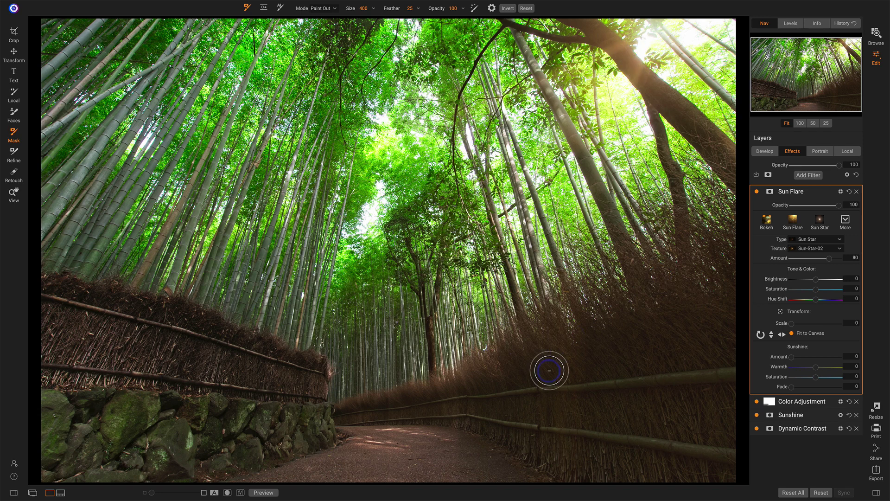
Give the Sun Flare layer a Lumen luminosity mask and preview it in greyscale
{"action": "left_click", "coordinate": [770, 192]}
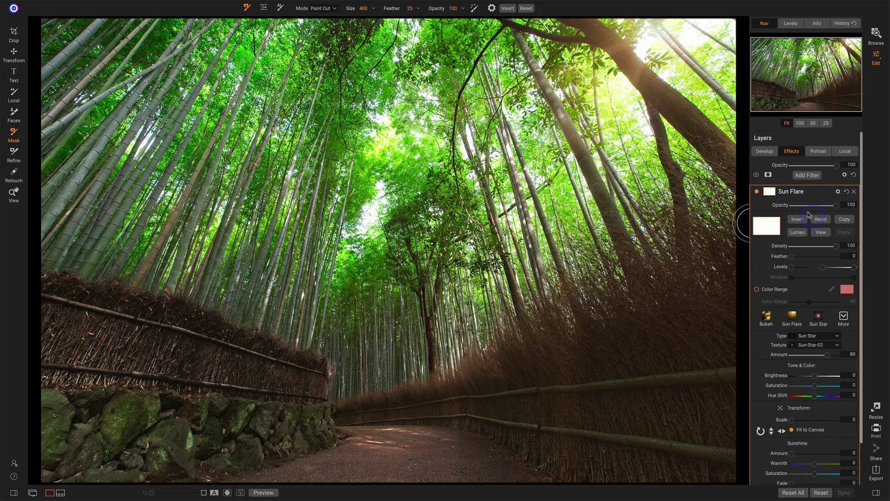
{"action": "left_click", "coordinate": [799, 233]}
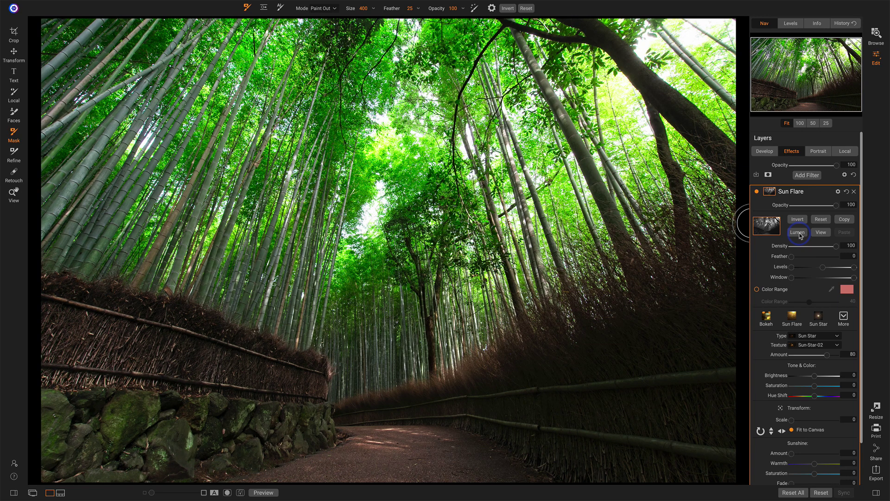
{"action": "left_click", "coordinate": [821, 233]}
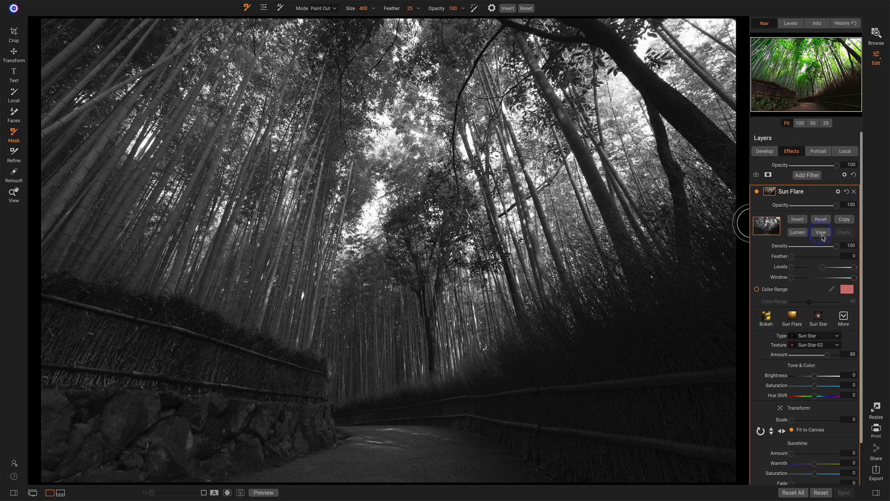
Lower the Sun Flare mask Density to 42, then settle on 54 after checking the greyscale mask
{"action": "key", "text": "ctrl+m"}
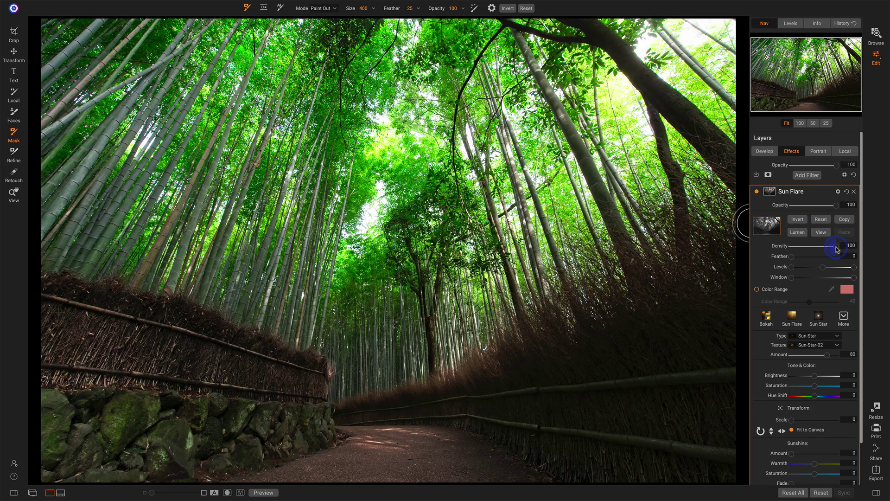
{"action": "mouse_move", "coordinate": [825, 251]}
{"action": "left_mouse_down"}
{"action": "mouse_move", "coordinate": [779, 250]}
{"action": "mouse_move", "coordinate": [822, 249]}
{"action": "mouse_move", "coordinate": [811, 249]}
{"action": "left_mouse_up"}
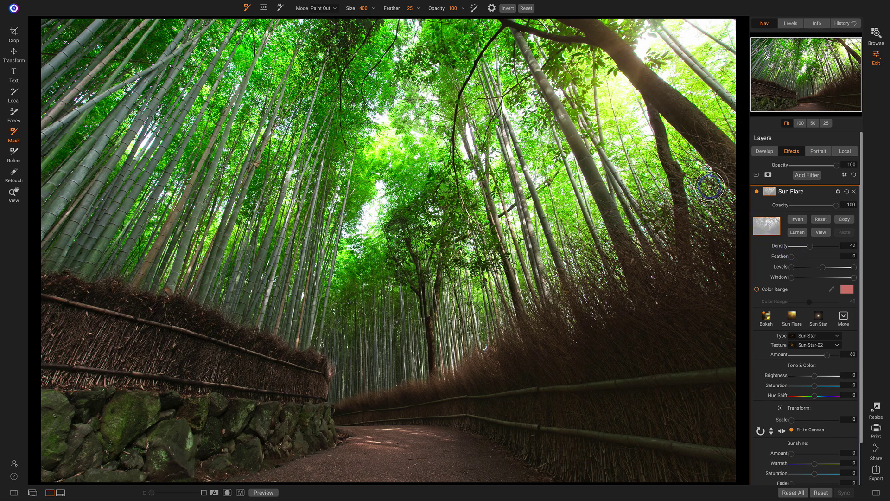
{"action": "left_click", "coordinate": [818, 233]}
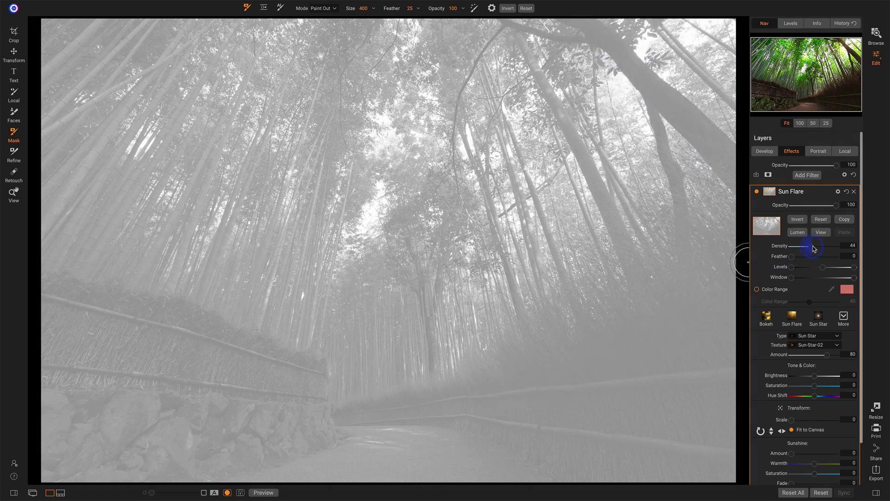
{"action": "left_click_drag", "start_coordinate": [814, 249], "coordinate": [817, 250]}
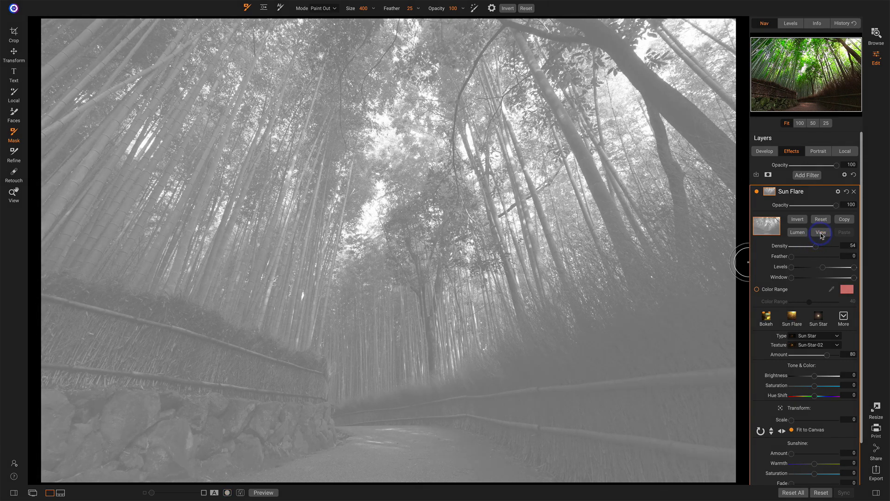
{"action": "left_click", "coordinate": [821, 234]}
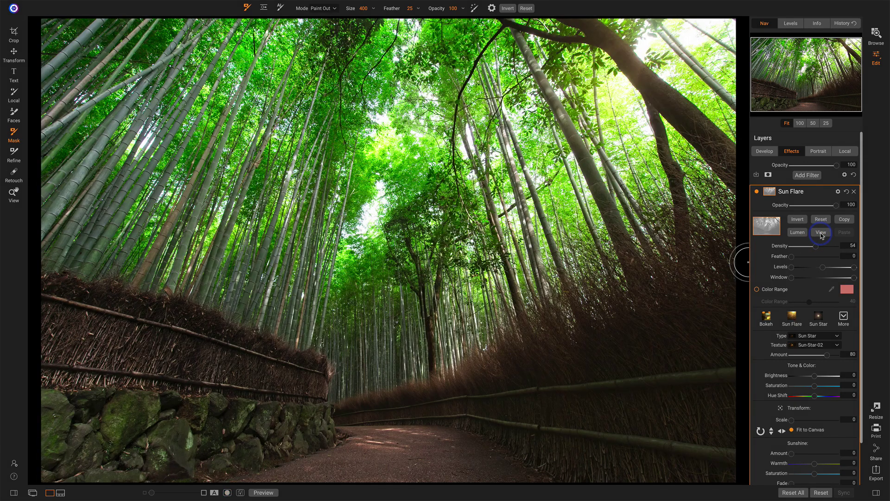
Compare the Sun Flare layer off and on, restore its mask Density to 100, and set brush Opacity to 47
{"action": "left_click", "coordinate": [757, 192]}
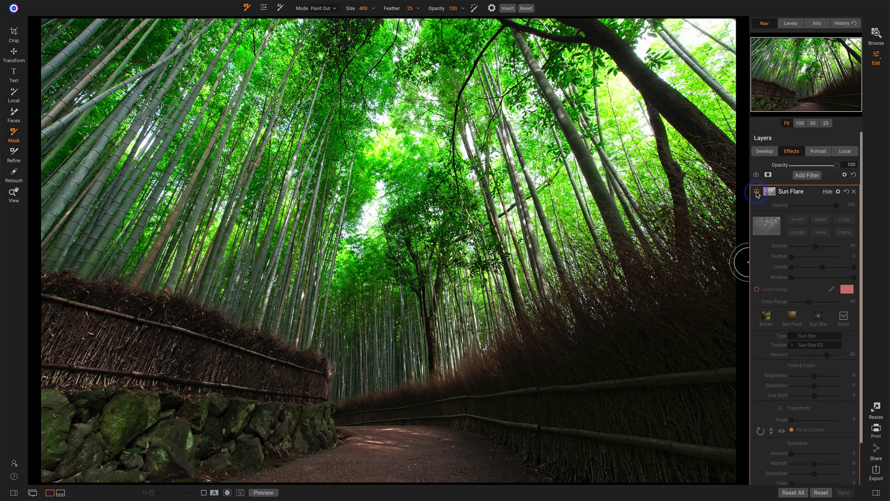
{"action": "left_click", "coordinate": [756, 192]}
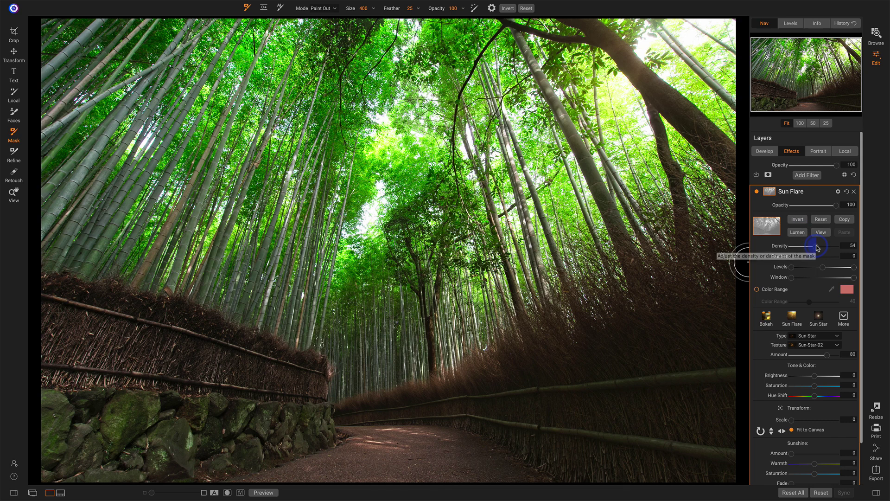
{"action": "left_click_drag", "start_coordinate": [817, 246], "coordinate": [840, 245]}
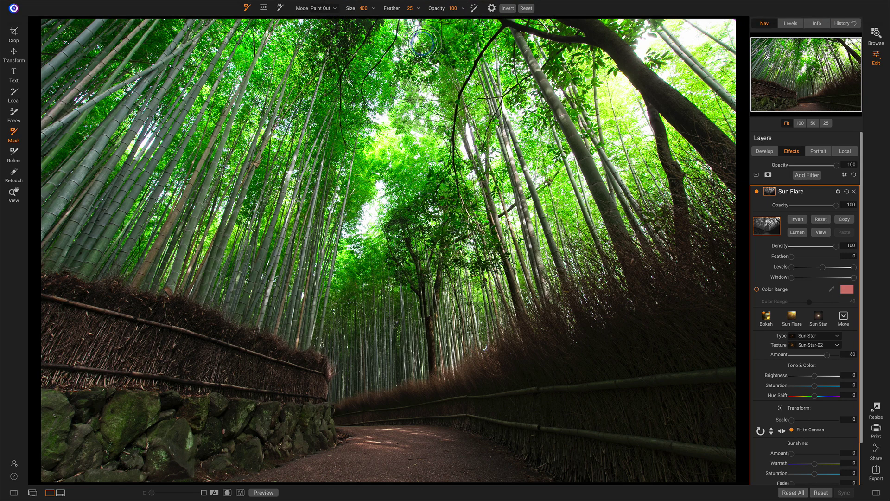
{"action": "left_click_drag", "start_coordinate": [436, 8], "coordinate": [417, 9]}
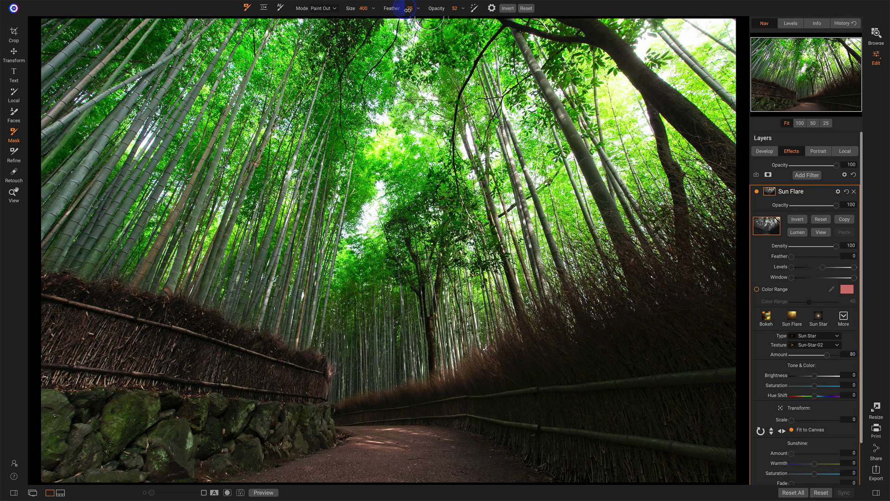
{"action": "left_click_drag", "start_coordinate": [403, 9], "coordinate": [408, 8]}
With a size-2500 Paint In brush, paint the flare back across the top and lower-left to centre
{"action": "key", "text": "bracketright"}
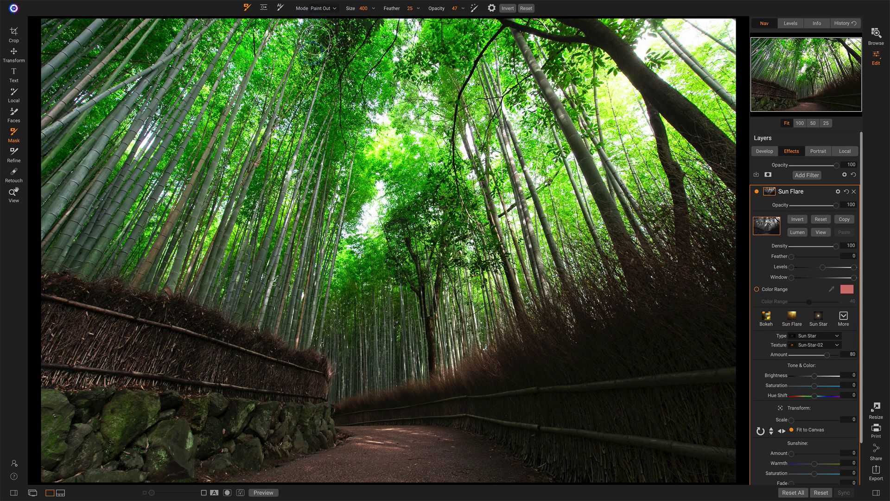
{"action": "key", "text": "bracketright"}
{"action": "key", "text": "bracketright"}
{"action": "key", "text": "bracketright"}
{"action": "key", "text": "bracketright"}
{"action": "key", "text": "bracketright"}
{"action": "key", "text": "bracketright"}
{"action": "key", "text": "bracketright"}
{"action": "key", "text": "bracketright"}
{"action": "key", "text": "bracketright"}
{"action": "key", "text": "bracketright"}
{"action": "key", "text": "bracketright"}
{"action": "key", "text": "bracketright"}
{"action": "key", "text": "bracketright"}
{"action": "key", "text": "bracketright"}
{"action": "key", "text": "bracketright"}
{"action": "key", "text": "bracketright"}
{"action": "key", "text": "bracketright"}
{"action": "key", "text": "bracketright"}
{"action": "key", "text": "bracketright"}
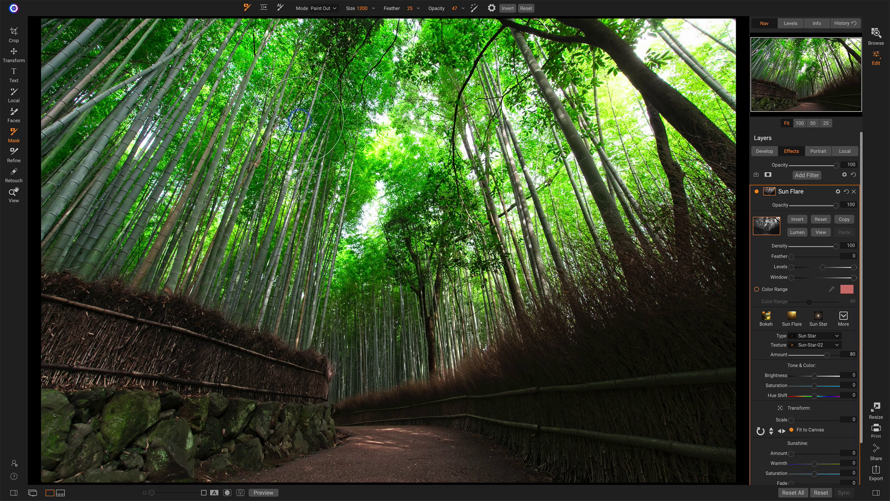
{"action": "key", "text": "bracketright"}
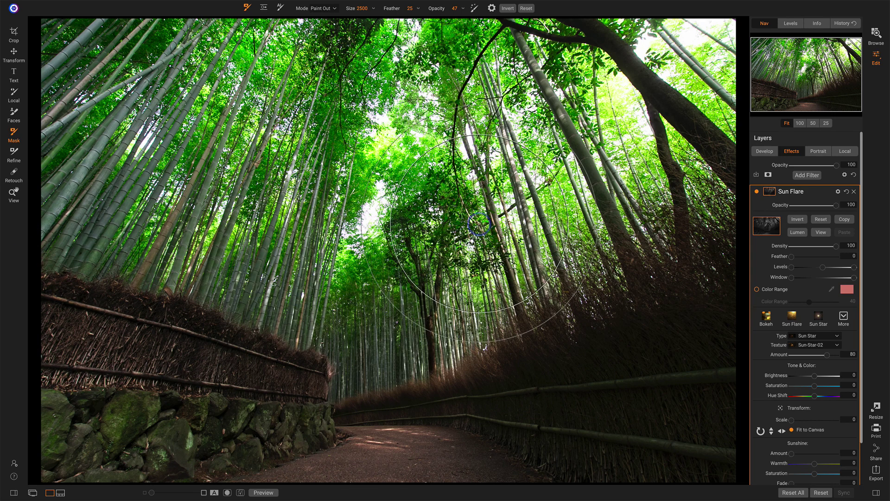
{"action": "key", "text": "ctrl+m"}
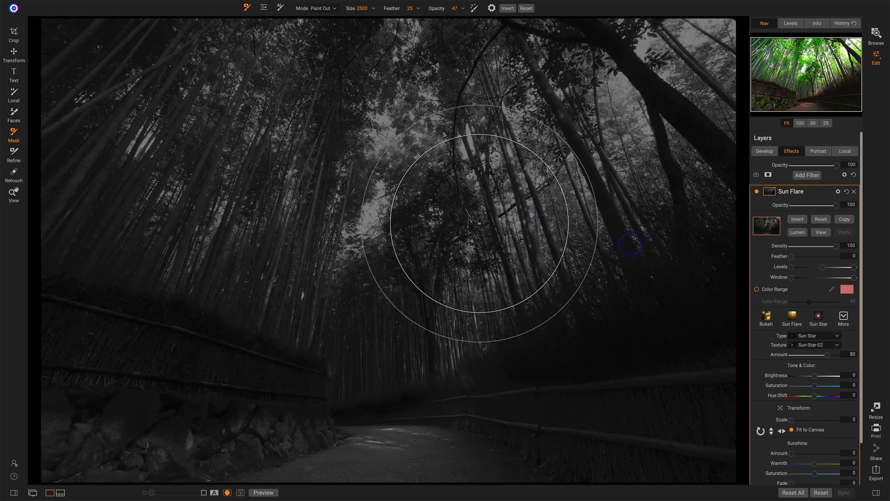
{"action": "left_click", "coordinate": [320, 8]}
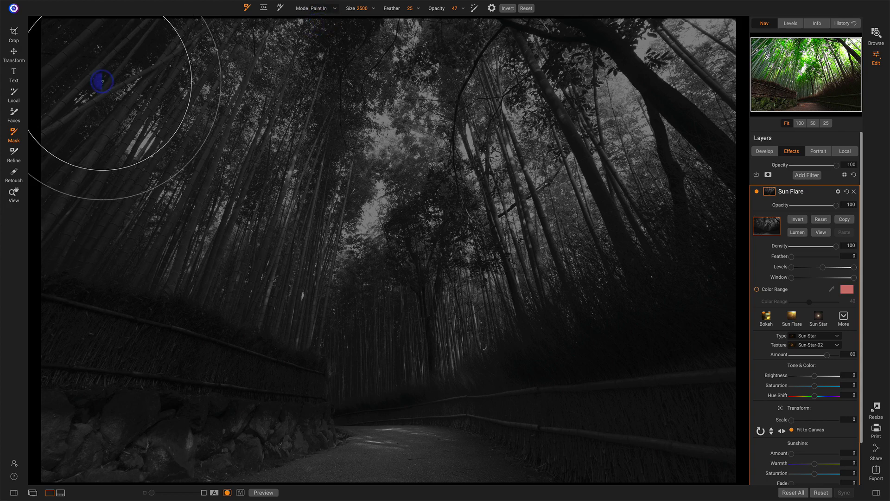
{"action": "mouse_move", "coordinate": [97, 80]}
{"action": "left_mouse_down"}
{"action": "mouse_move", "coordinate": [123, 99]}
{"action": "mouse_move", "coordinate": [519, 60]}
{"action": "mouse_move", "coordinate": [679, 187]}
{"action": "mouse_move", "coordinate": [51, 260]}
{"action": "mouse_move", "coordinate": [134, 366]}
{"action": "mouse_move", "coordinate": [557, 280]}
{"action": "left_mouse_up"}
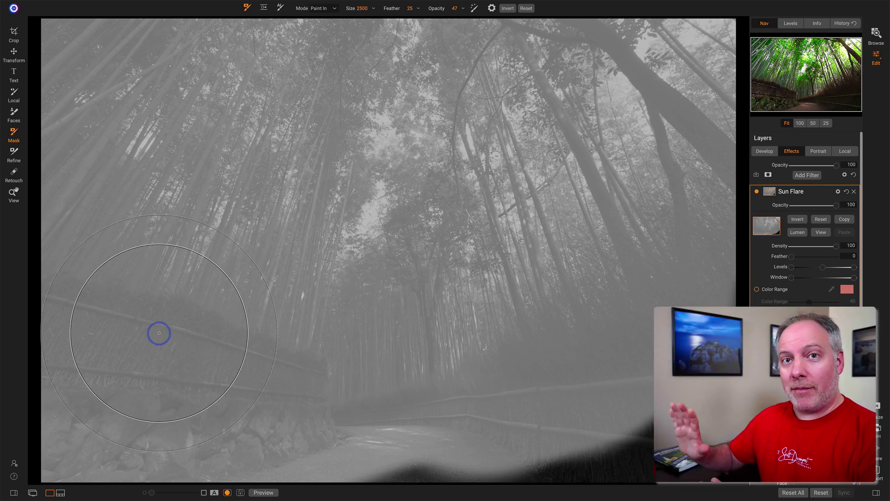
{"action": "mouse_move", "coordinate": [159, 333]}
{"action": "left_mouse_down"}
{"action": "mouse_move", "coordinate": [310, 284]}
{"action": "mouse_move", "coordinate": [352, 295]}
{"action": "mouse_move", "coordinate": [361, 314]}
{"action": "mouse_move", "coordinate": [385, 286]}
{"action": "mouse_move", "coordinate": [348, 319]}
{"action": "left_mouse_up"}
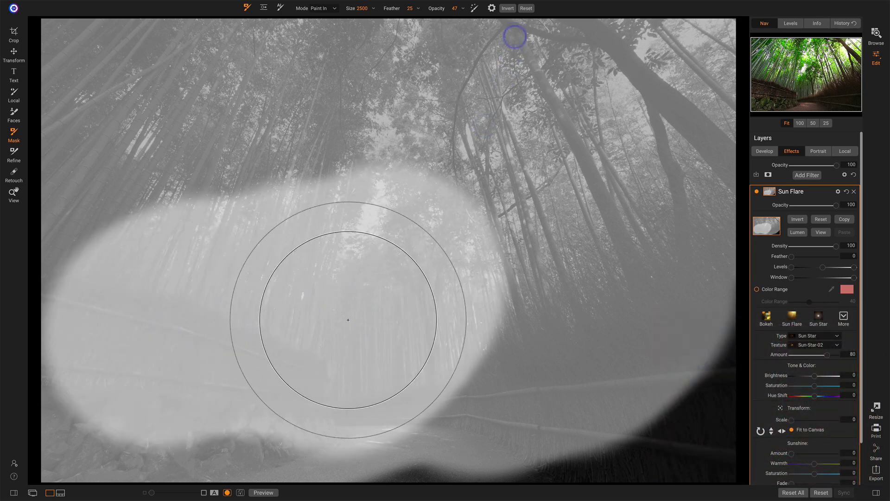
Reset the Sun Flare mask, rebuild it with Lumen, and lower Density to 56
{"action": "left_click", "coordinate": [527, 8]}
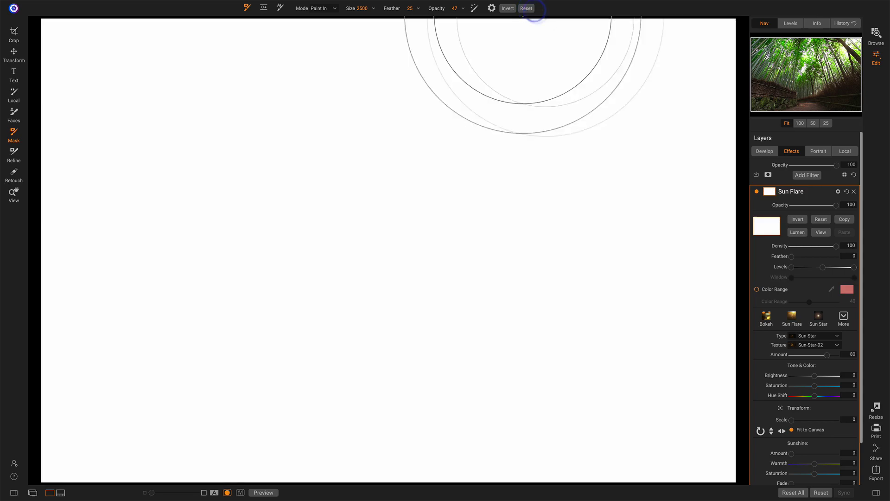
{"action": "left_click", "coordinate": [797, 232]}
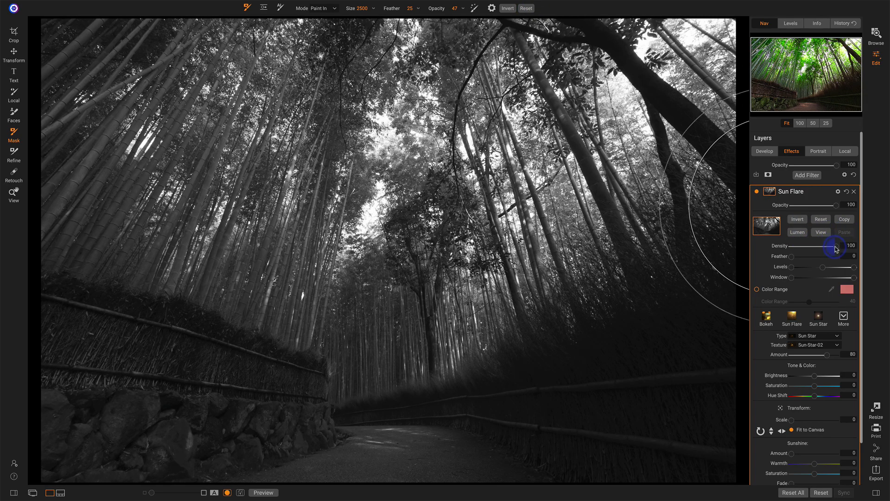
{"action": "left_click_drag", "start_coordinate": [835, 249], "coordinate": [818, 250]}
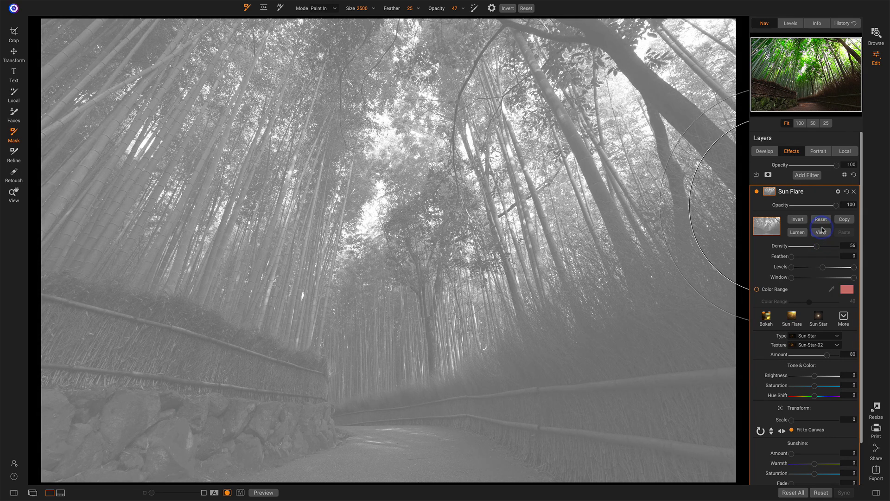
{"action": "left_click", "coordinate": [822, 232]}
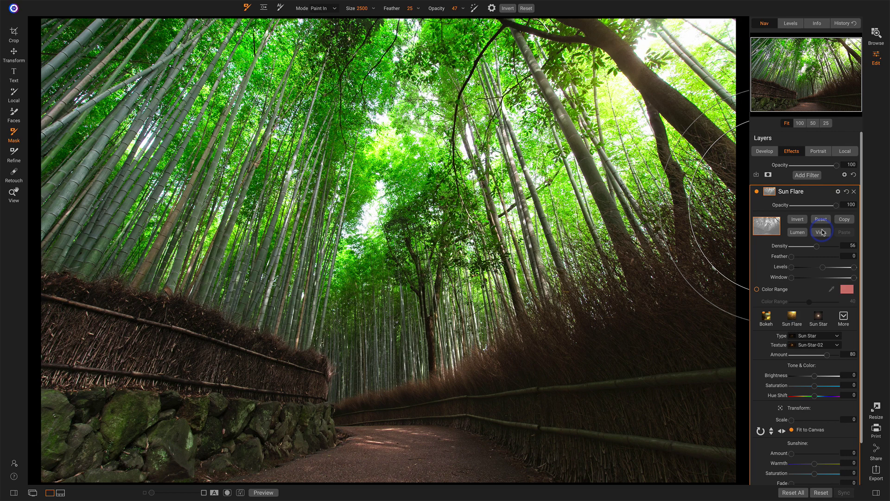